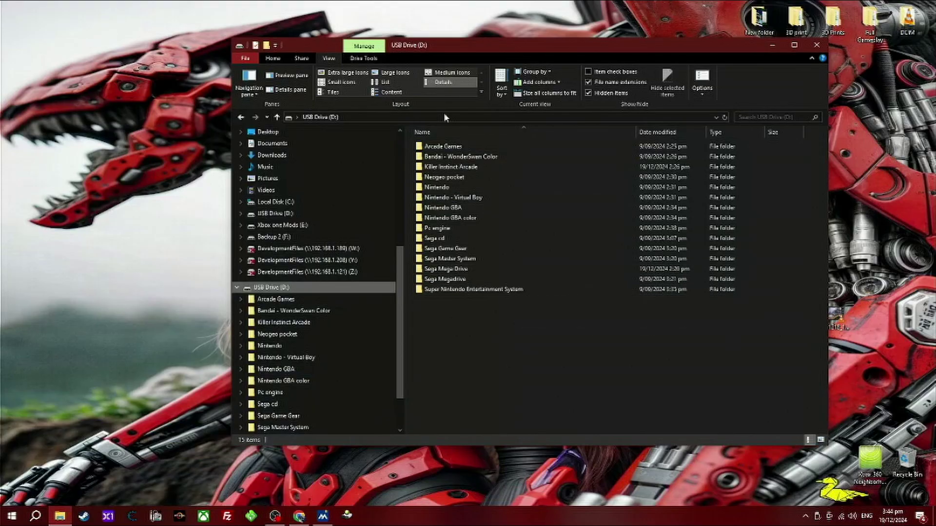
Examine the console folders on the USB drive (D:), including the contents of Arcade Games and Sega Megadrive.
left_click_drag(437, 43, 401, 38)
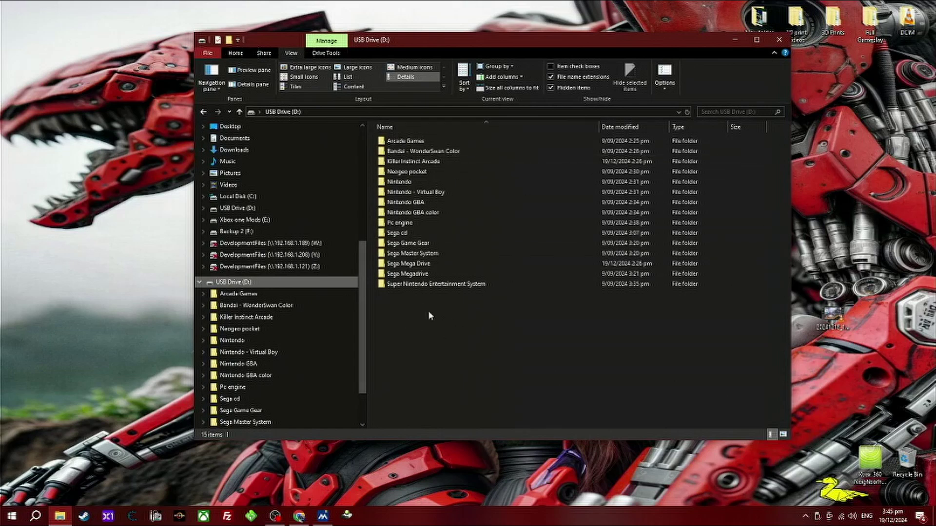
double_click(398, 141)
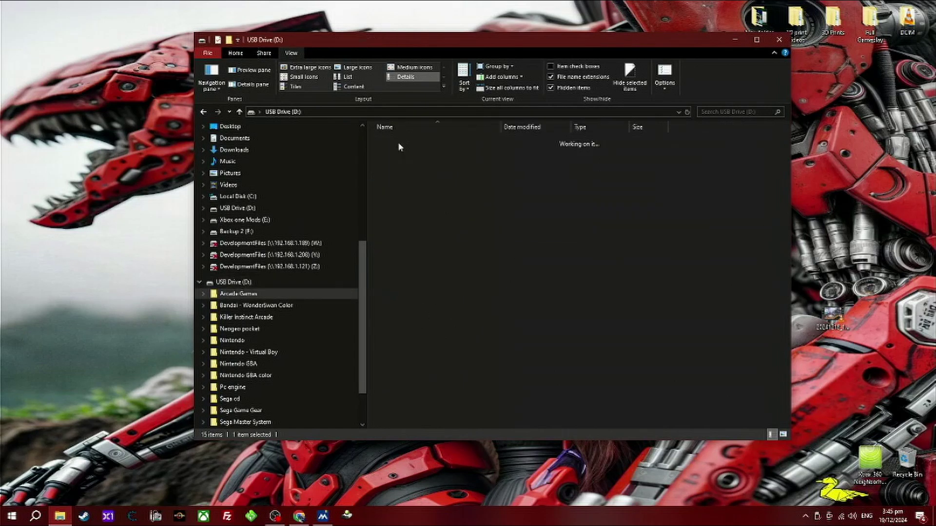
left_click(207, 112)
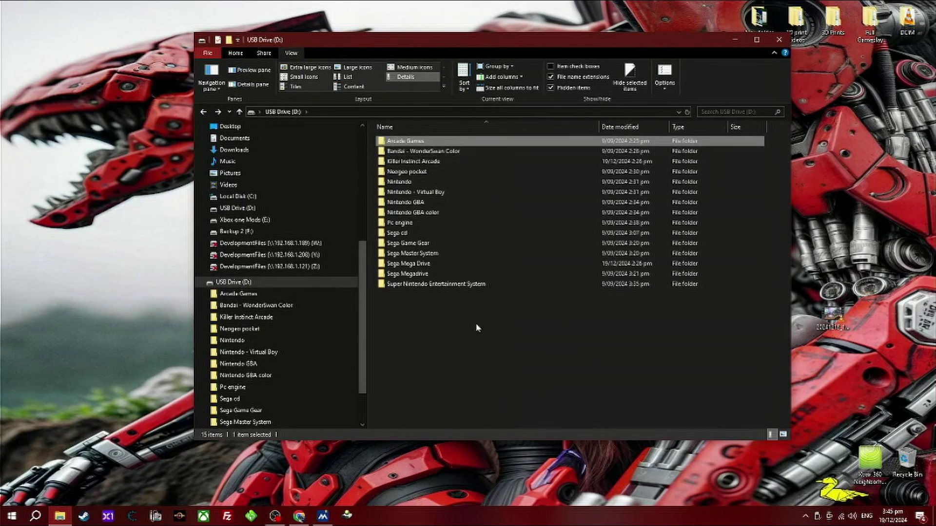
left_click(496, 345)
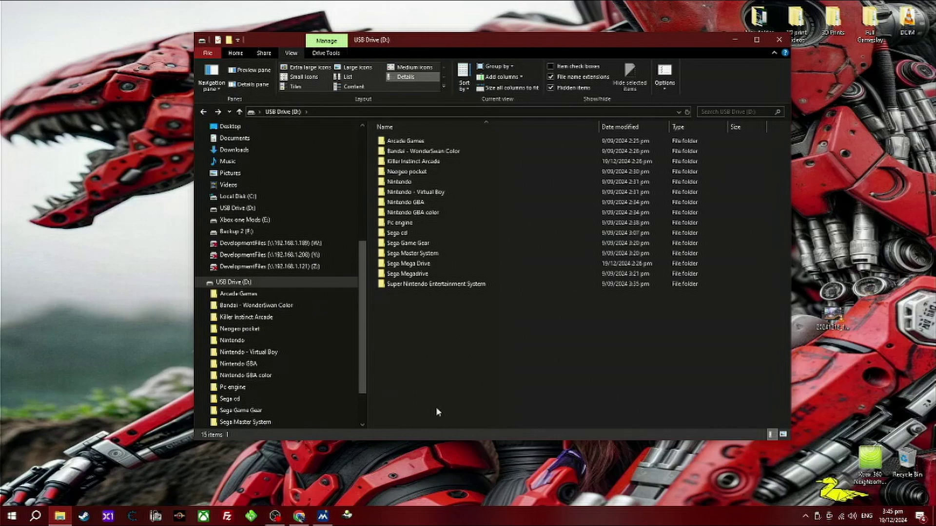
double_click(404, 274)
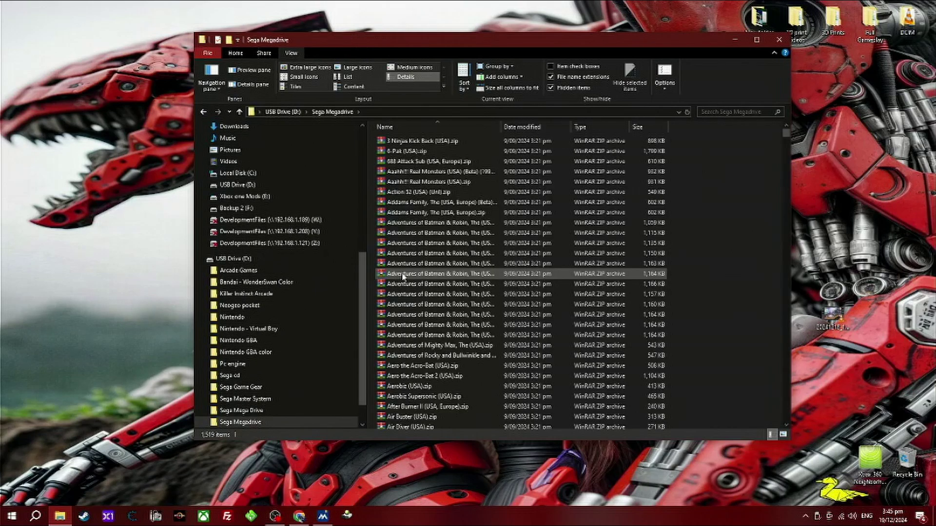
left_click(204, 113)
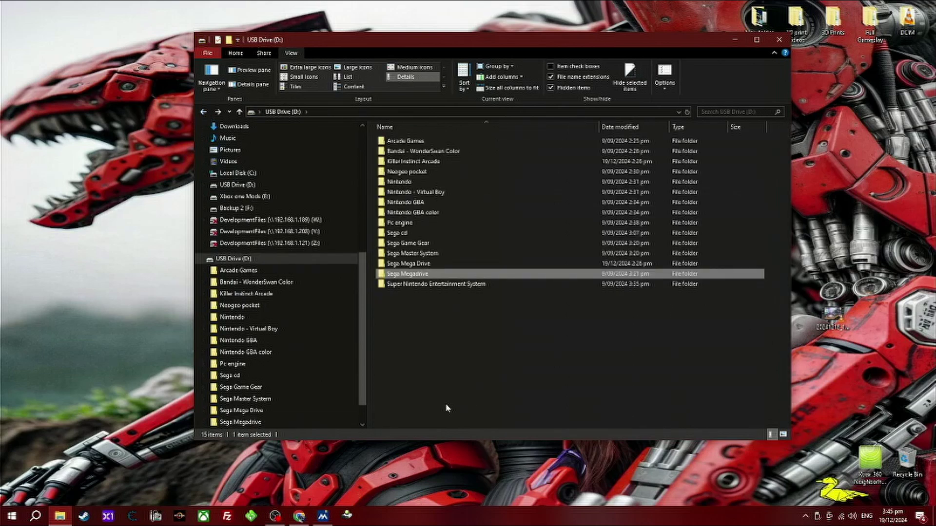
left_click(414, 367)
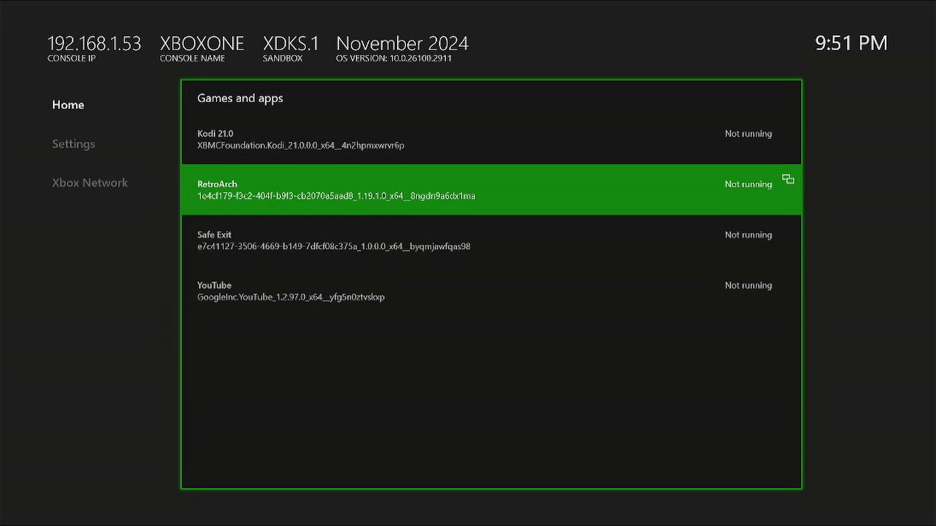
Switch to Kodi on the Xbox and open Removable Disk (E:) in one pane of its file manager.
key("Up")
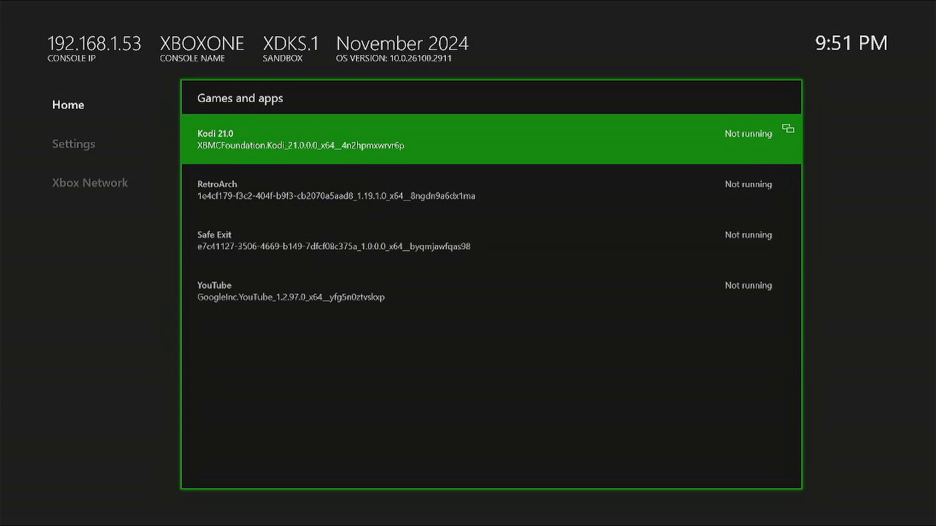
key("Down")
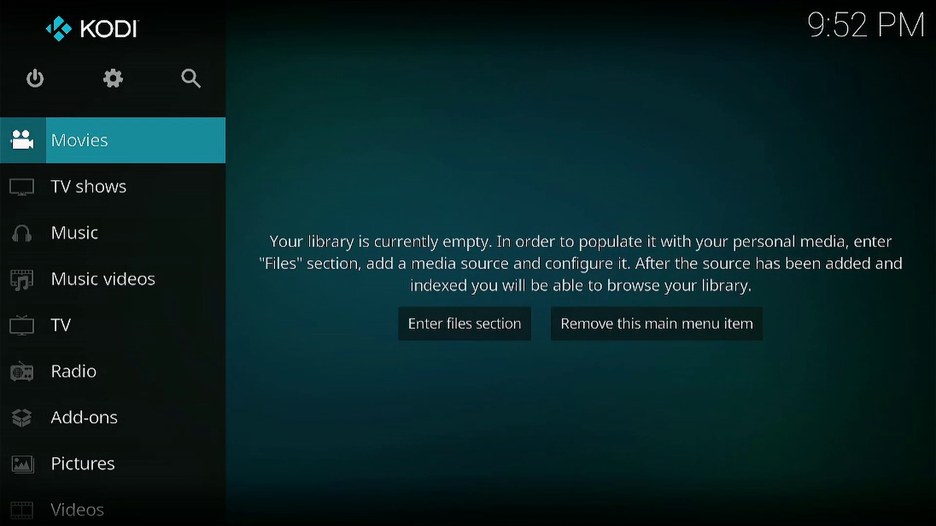
key("Up")
key("Right")
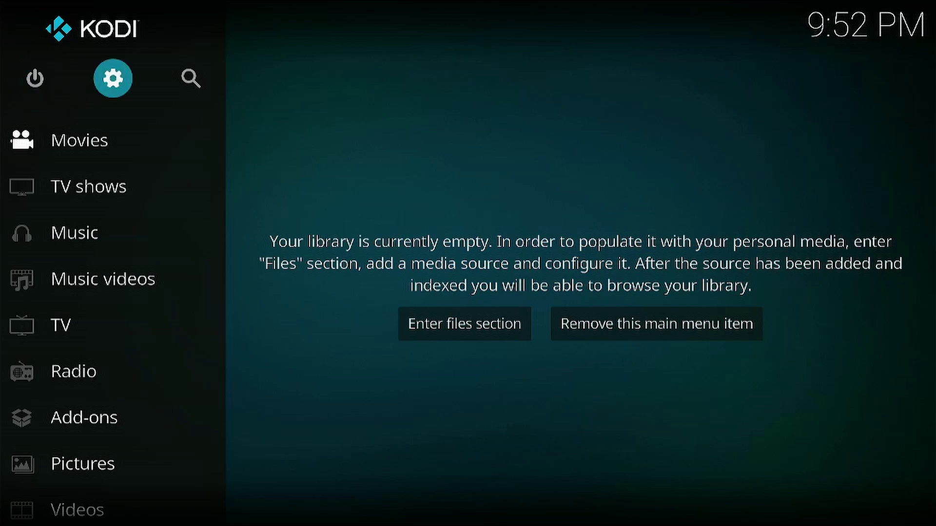
key("Return")
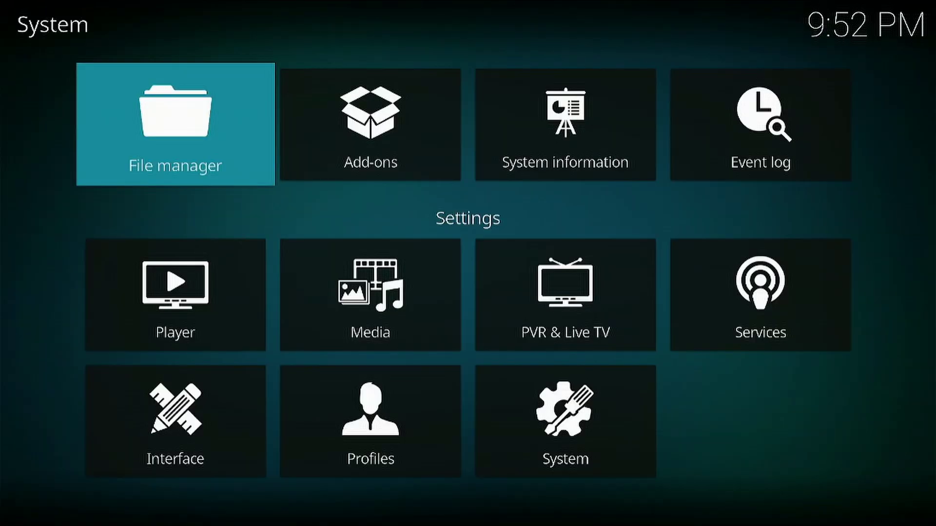
key("Return")
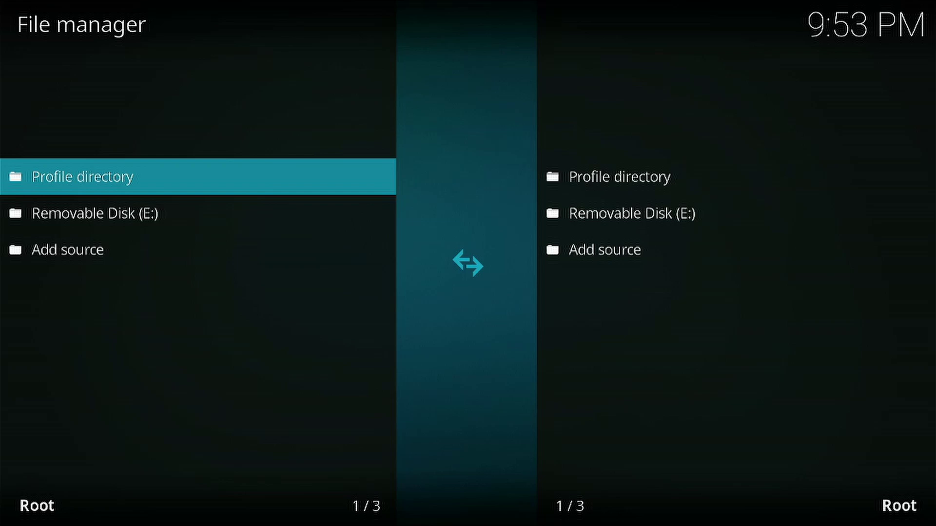
key("Down")
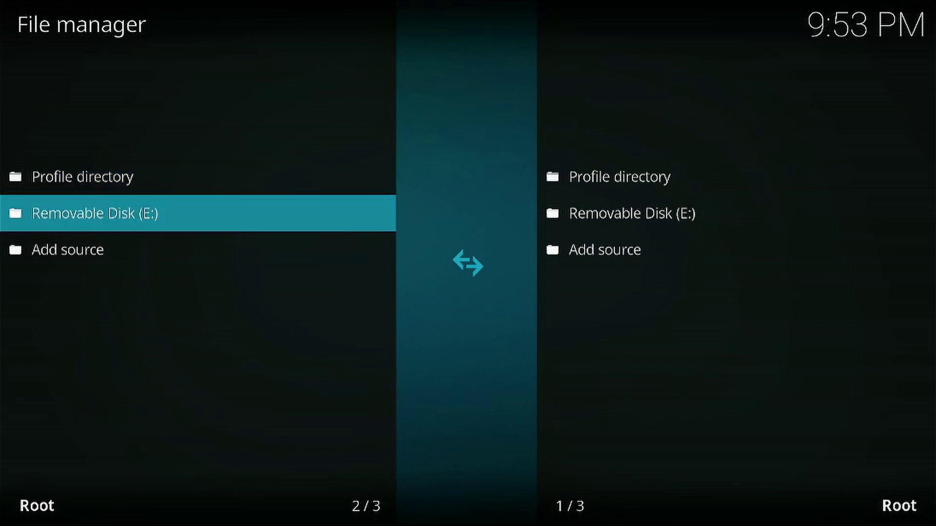
key("Return")
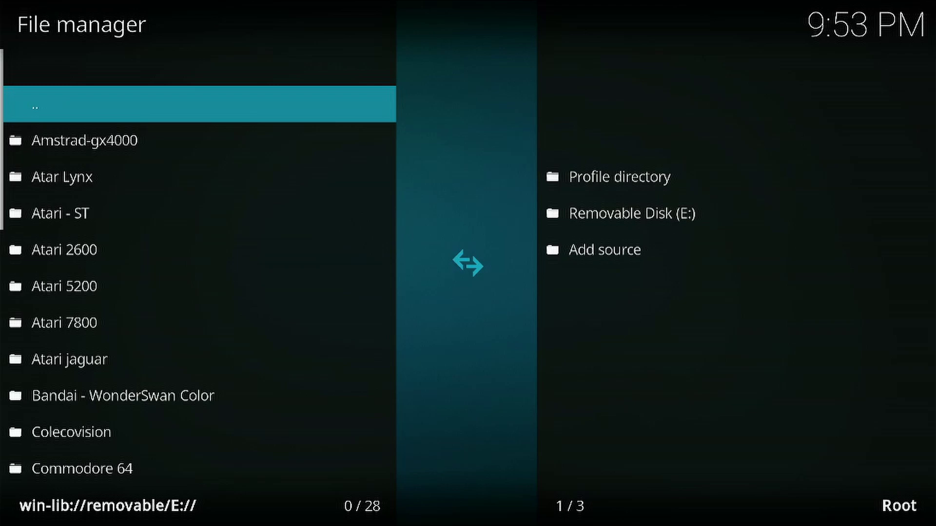
Start adding a file source from the file manager's other pane and browse into drive D:.
left_click(619, 177)
key("Down")
key("Down")
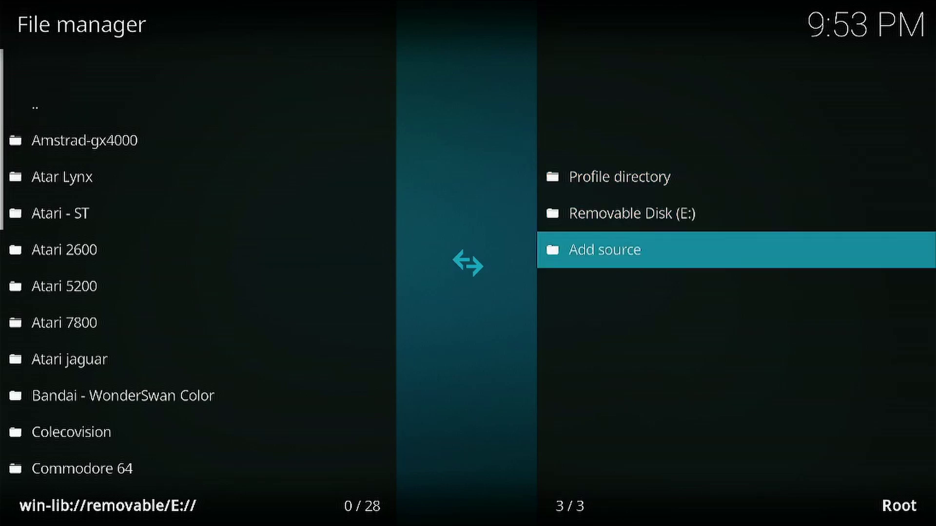
key("Return")
key("Right")
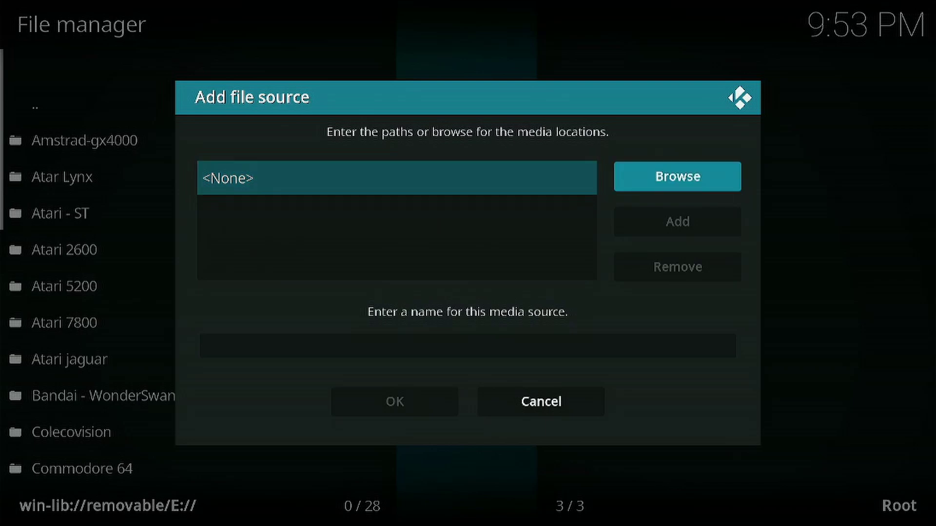
key("Return")
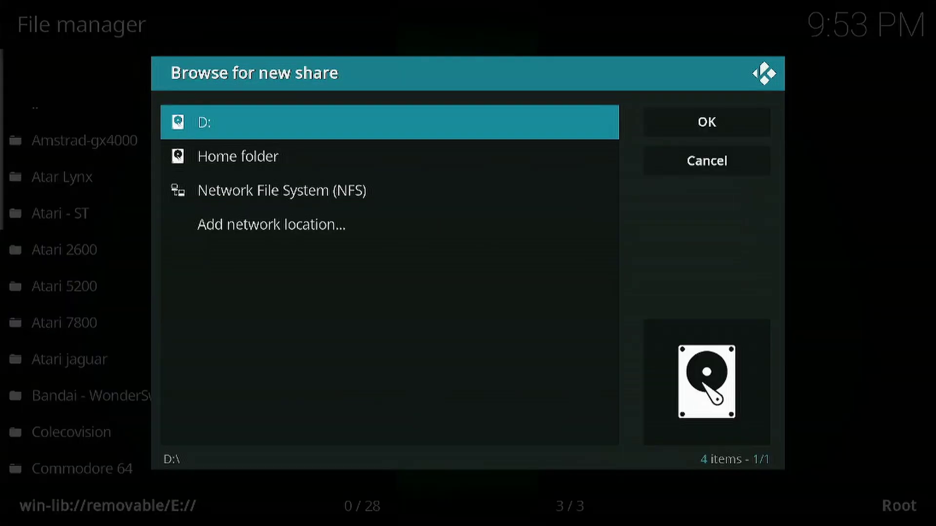
key("Return")
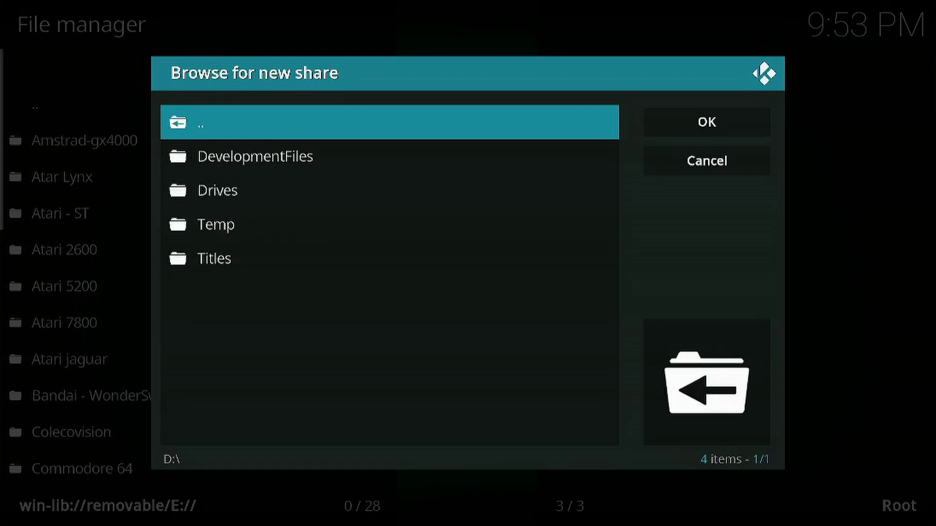
Browse through DevelopmentFiles and WindowsApps into RetroArch's package folder, whose name starts with 1e4cf179.
key("Down")
key("Return")
key("Down")
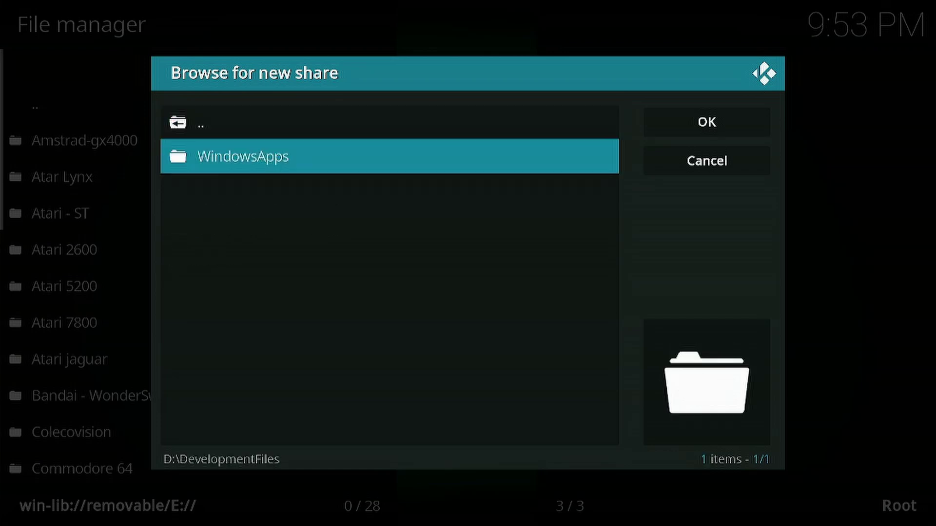
key("Return")
key("Down")
key("Return")
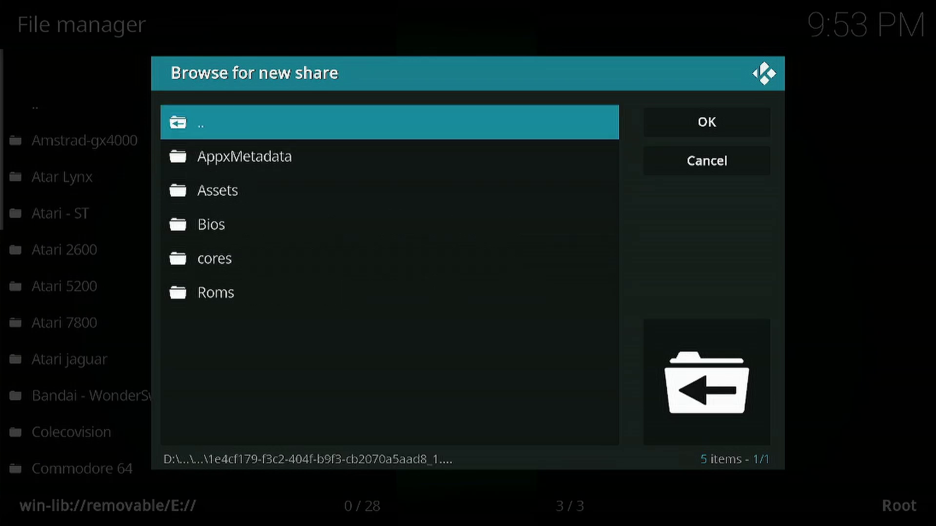
Choose the Roms folder inside RetroArch's package folder as the new source's path.
key("Down")
key("Down")
key("Down")
key("Down")
key("Down")
key("Down")
key("Down")
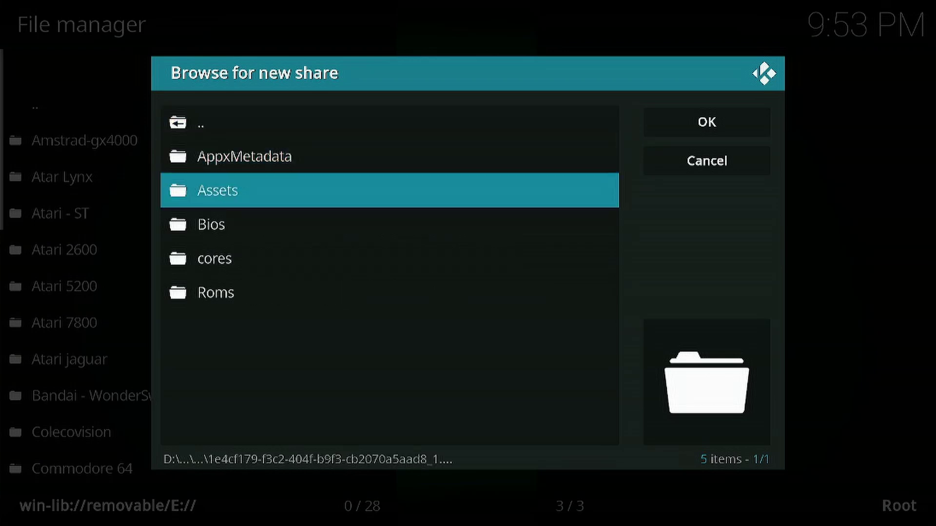
key("Down")
key("Down")
key("Down")
key("Down")
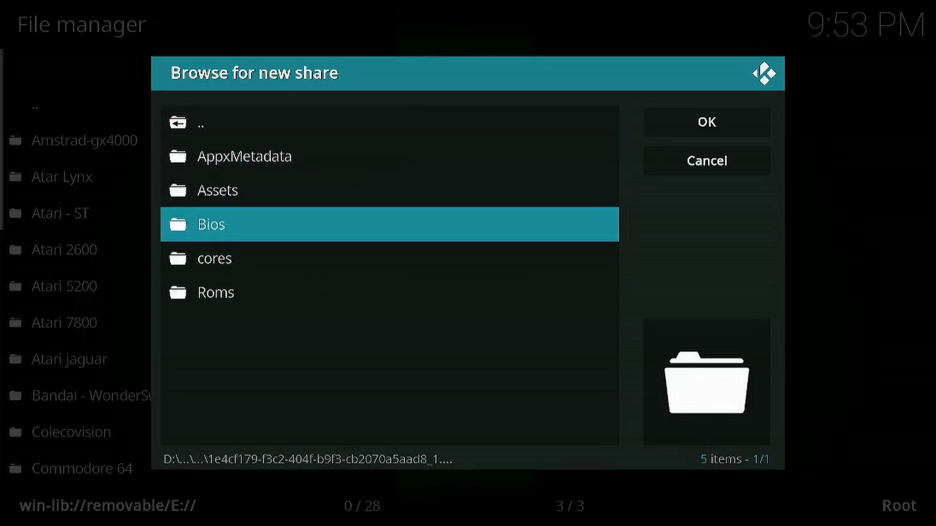
key("Return")
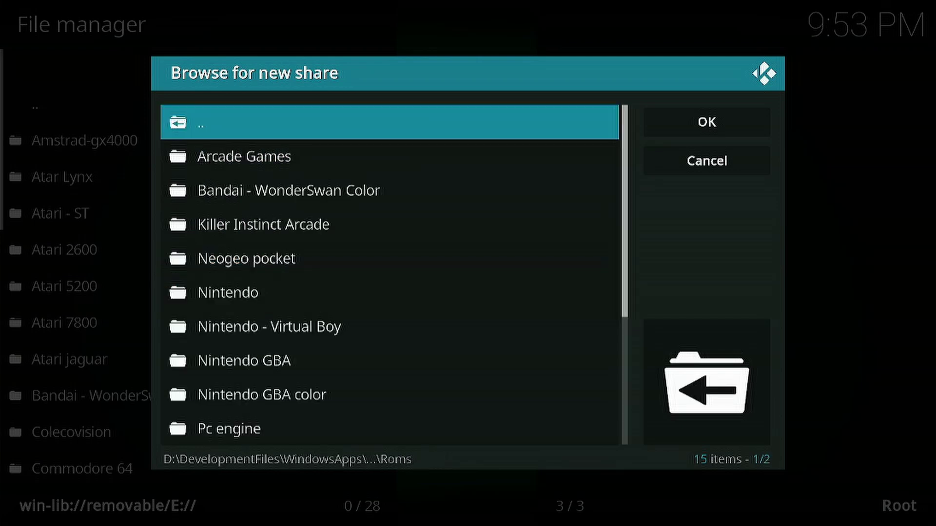
key("Right")
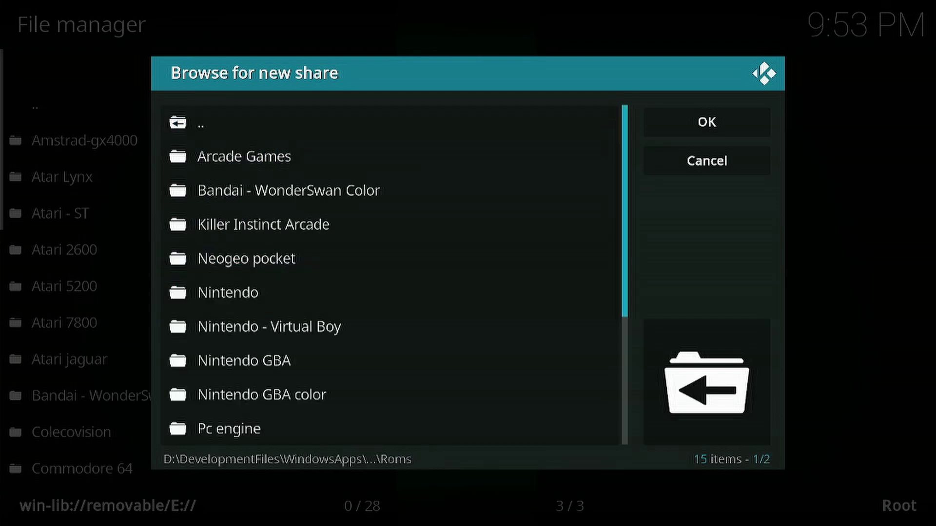
key("Right")
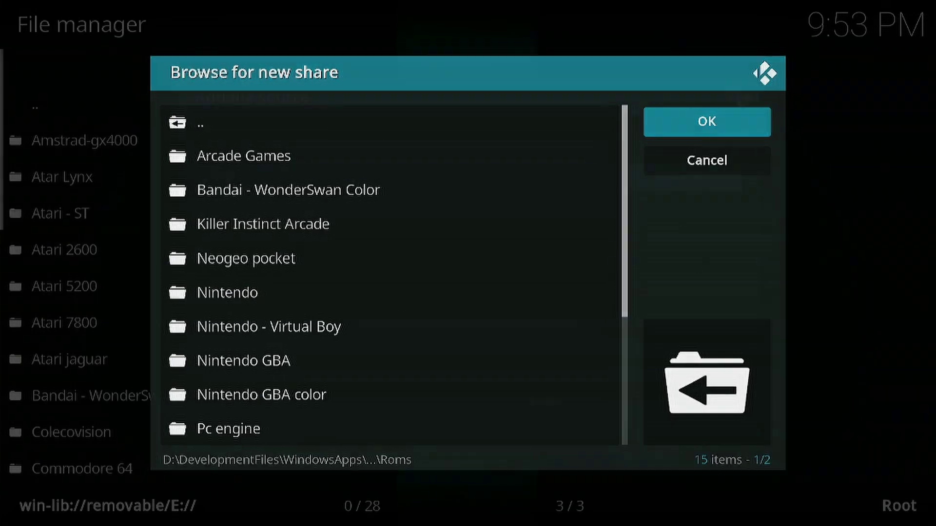
key("Return")
Save the new file source as Roms and open it in the destination pane.
key("Down")
key("Down")
key("Down")
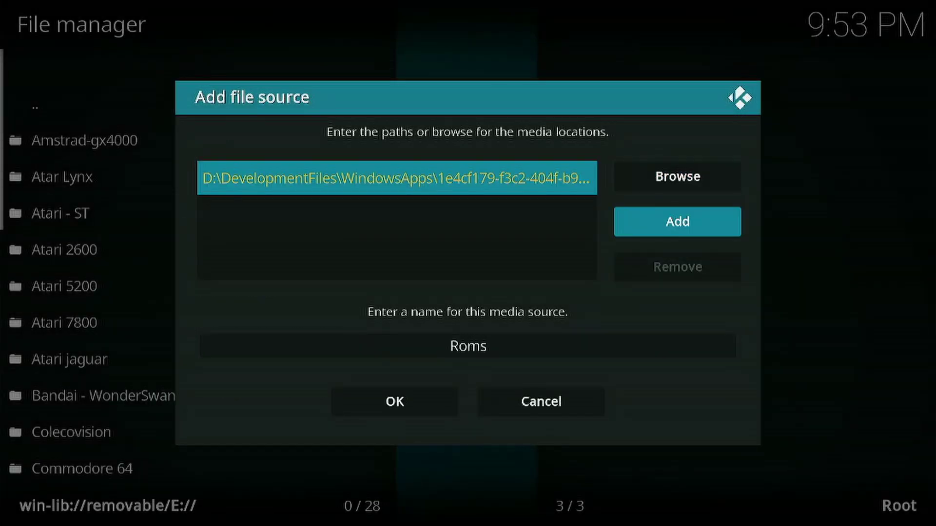
key("Return")
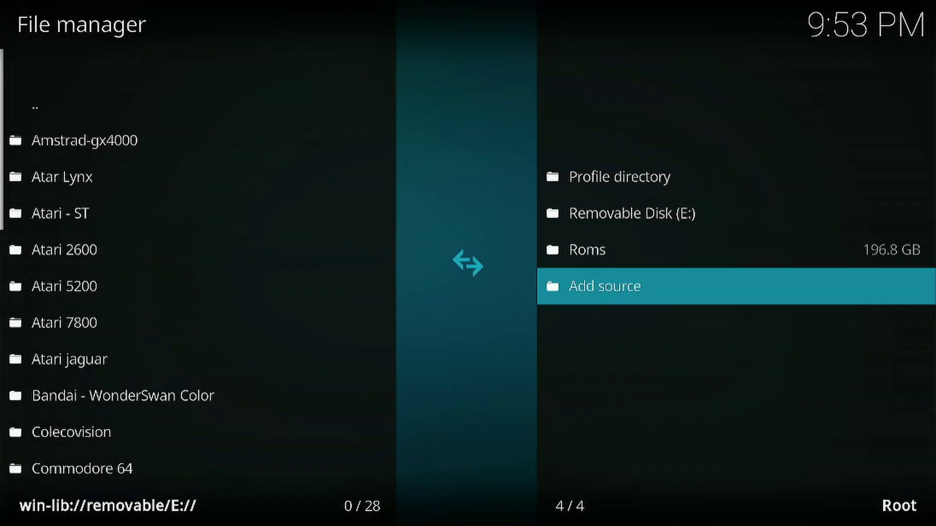
key("Up")
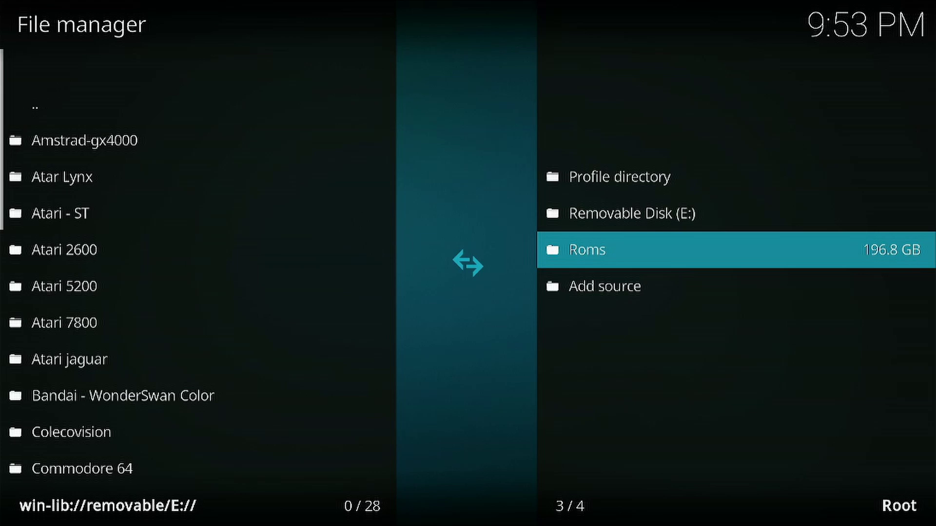
key("Return")
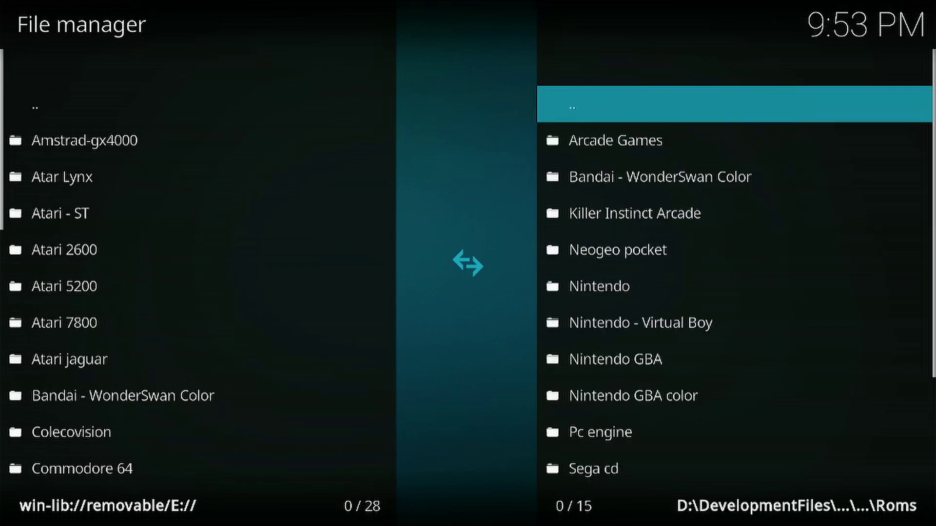
Select all folders on Removable Disk (E:) and copy them into the Roms folder.
key("Left")
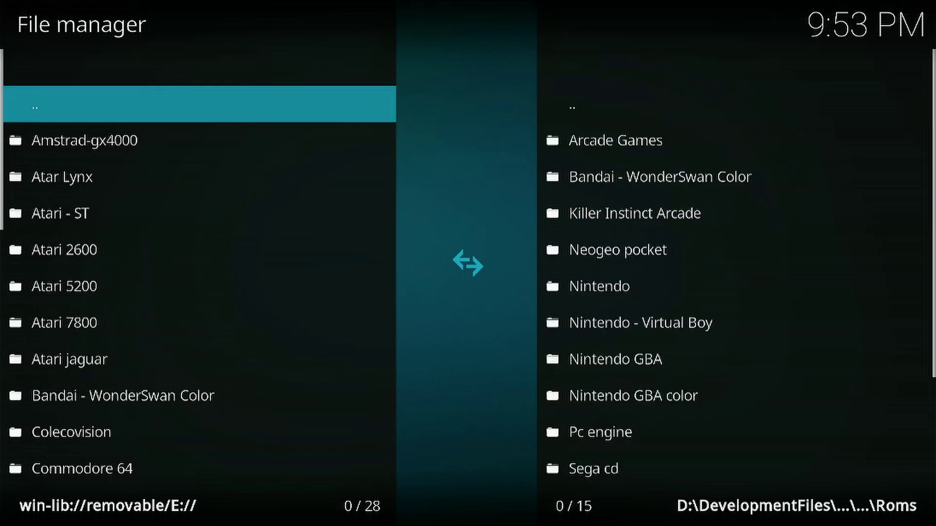
key("Down")
key("c")
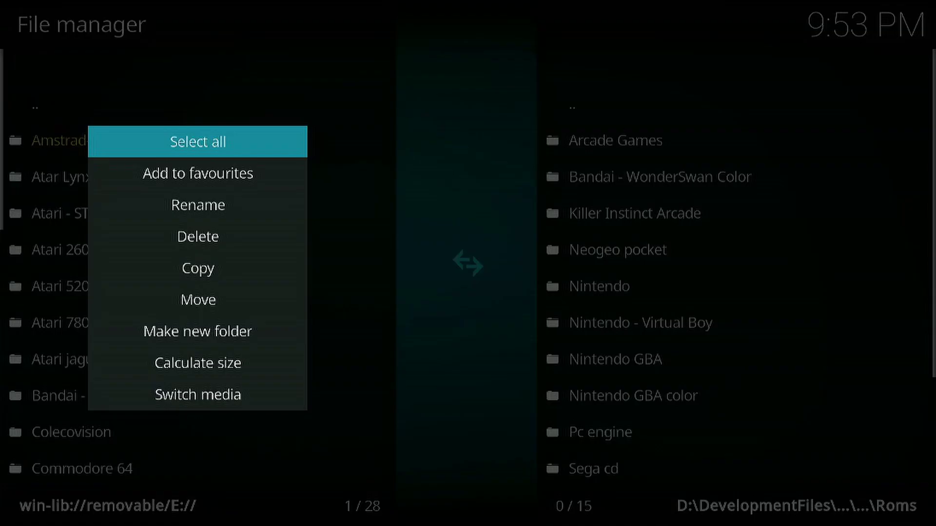
key("Return")
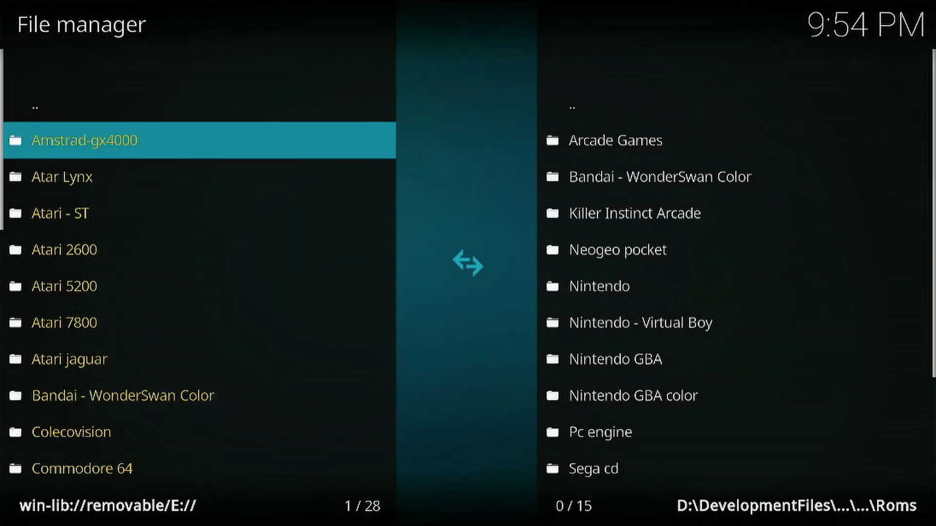
key("c")
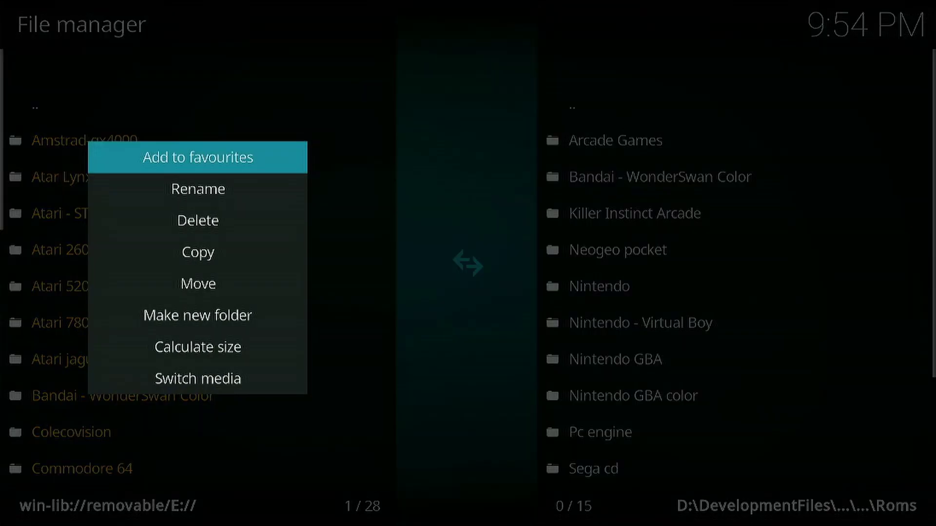
key("Down")
key("Down")
key("Down")
key("Return")
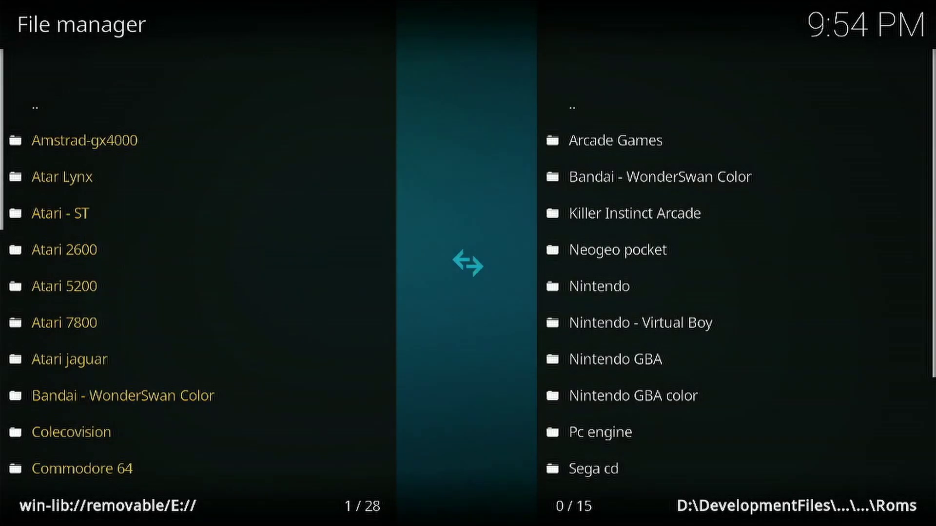
key("Left")
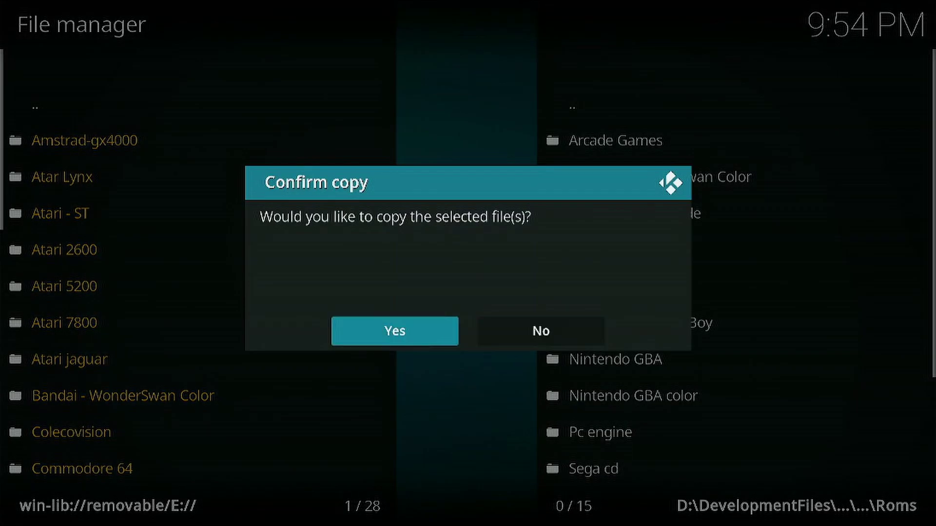
key("Return")
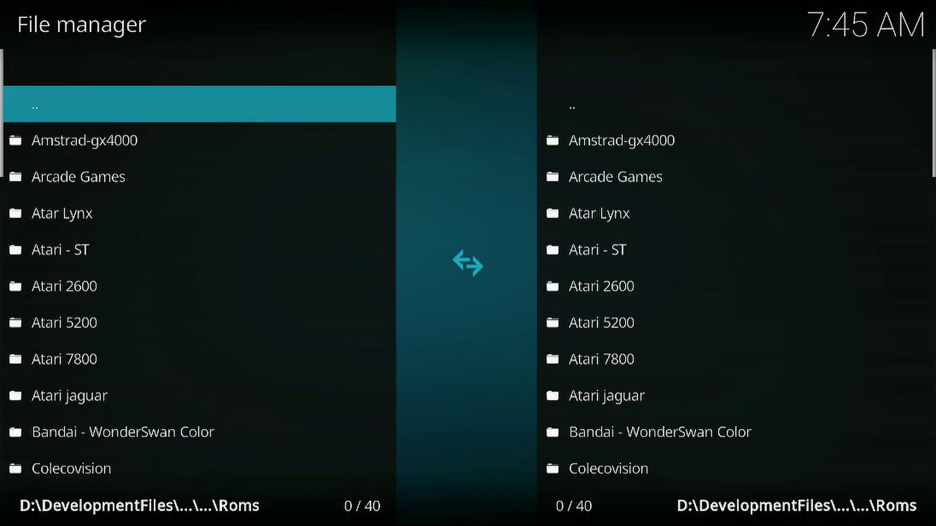
Leave the file manager and exit Kodi through its power options.
key("Return")
key("Escape")
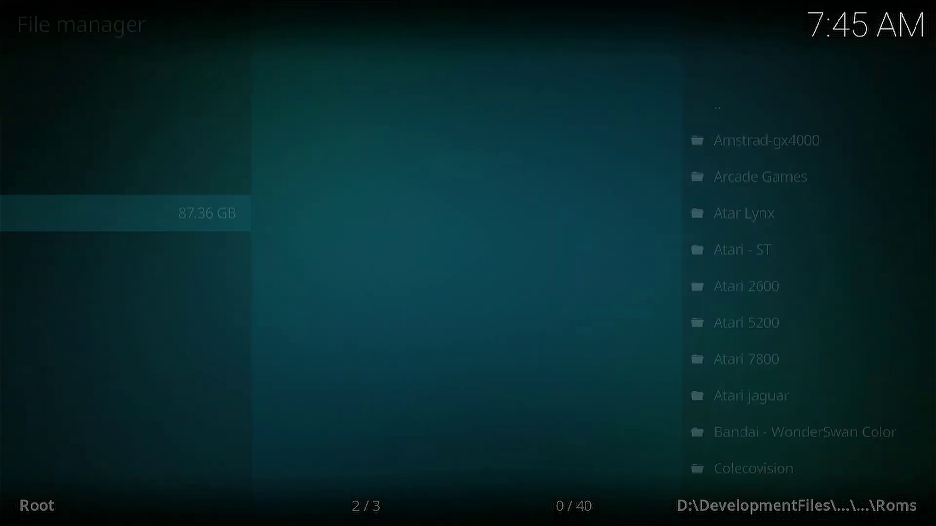
key("Escape")
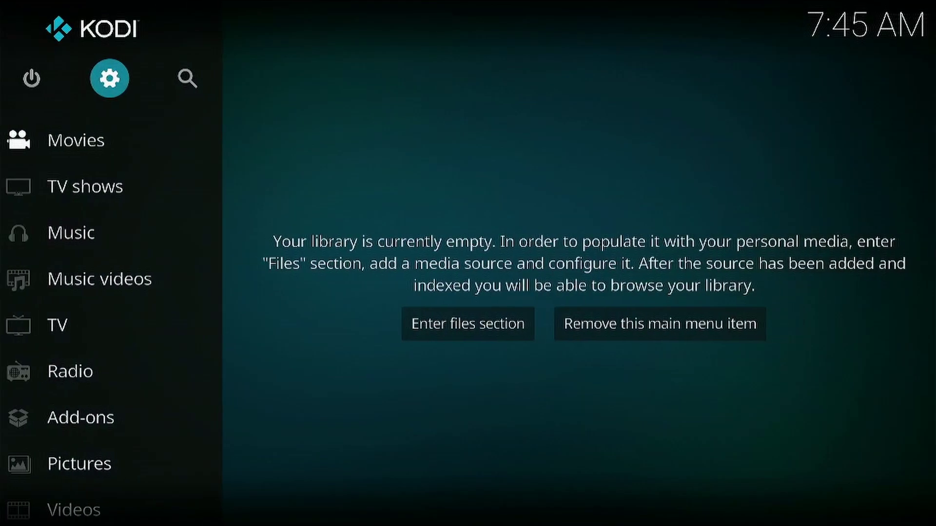
key("Left")
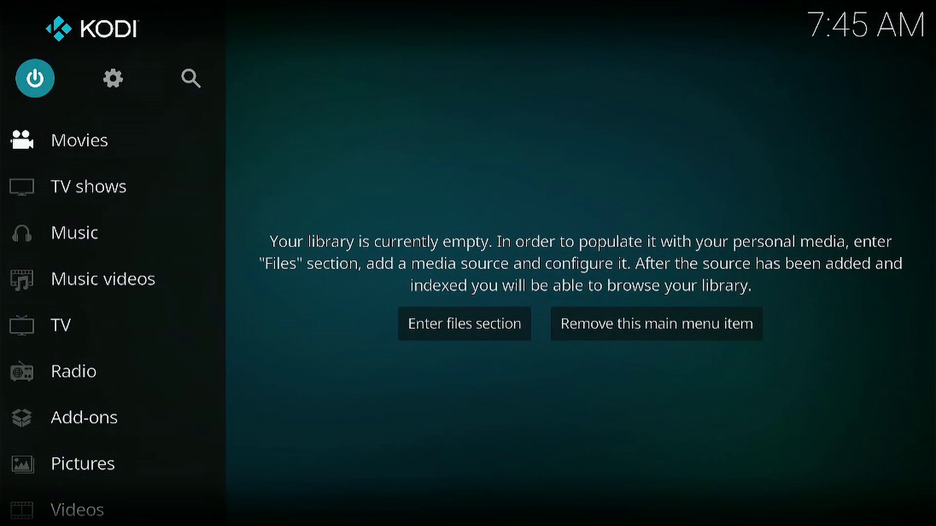
key("Return")
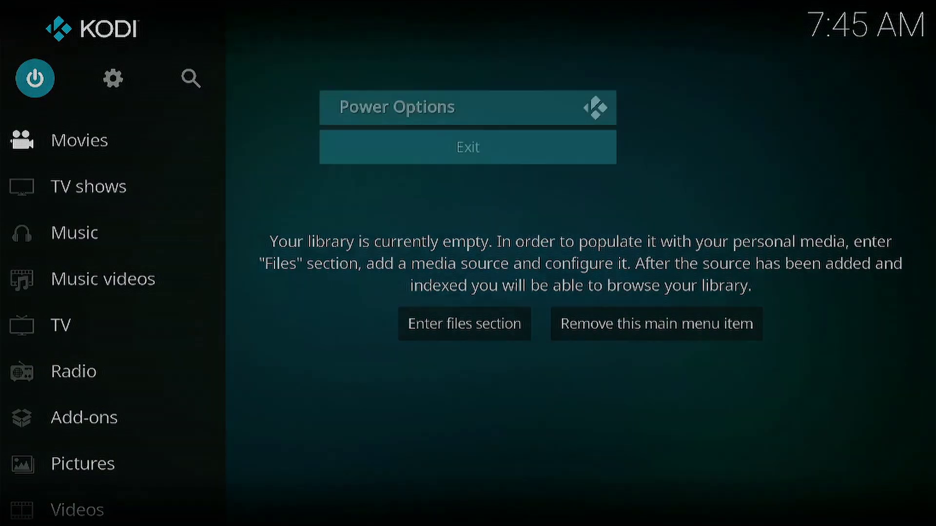